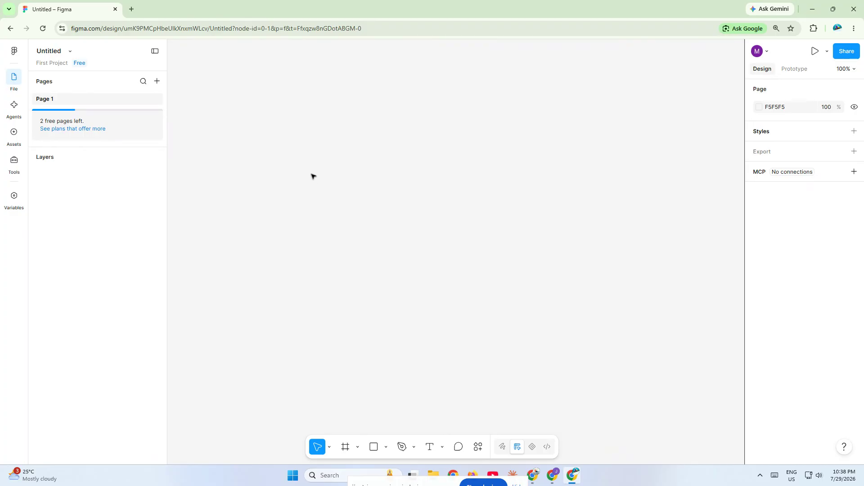
Draw a frame about 511 × 46 and add the text "Join our community, learn, grow and design" inside it
key("f")
mouse_move(263, 158)
left_mouse_down()
mouse_move(358, 184)
mouse_move(498, 194)
mouse_move(516, 181)
left_mouse_up()
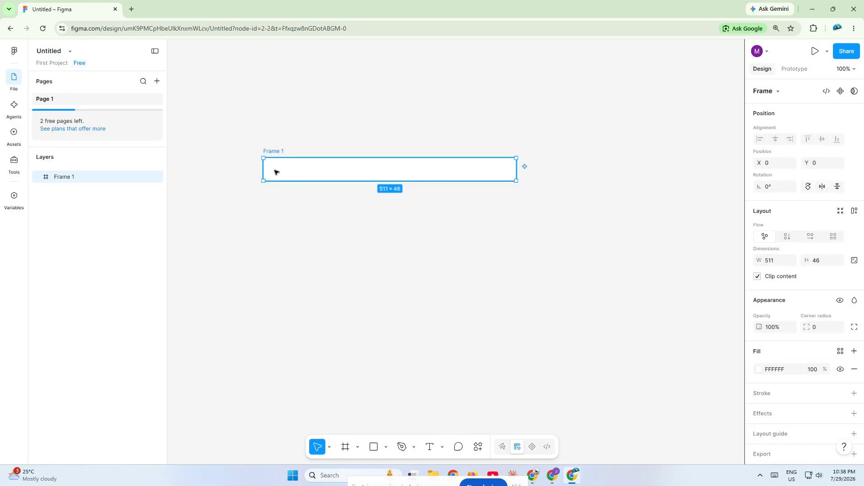
key("t")
left_click(274, 171)
type("Join")
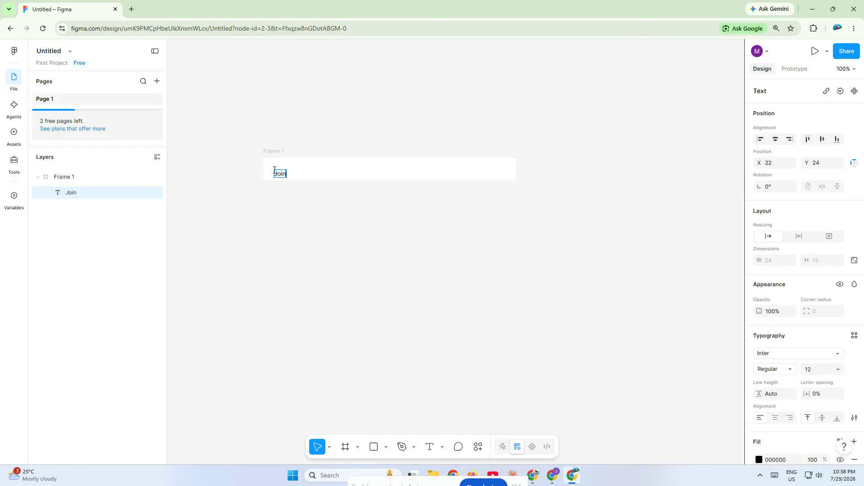
type(" our communitym")
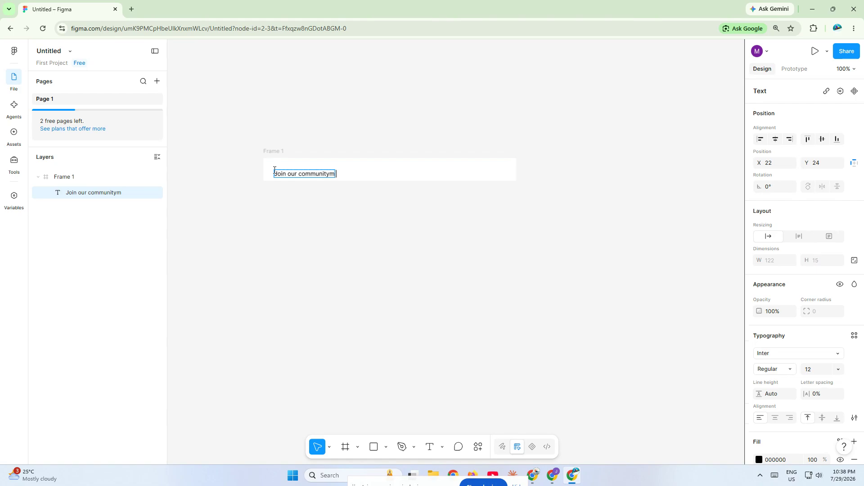
key("BackSpace")
key("BackSpace")
type("y, learn")
type(", grow an")
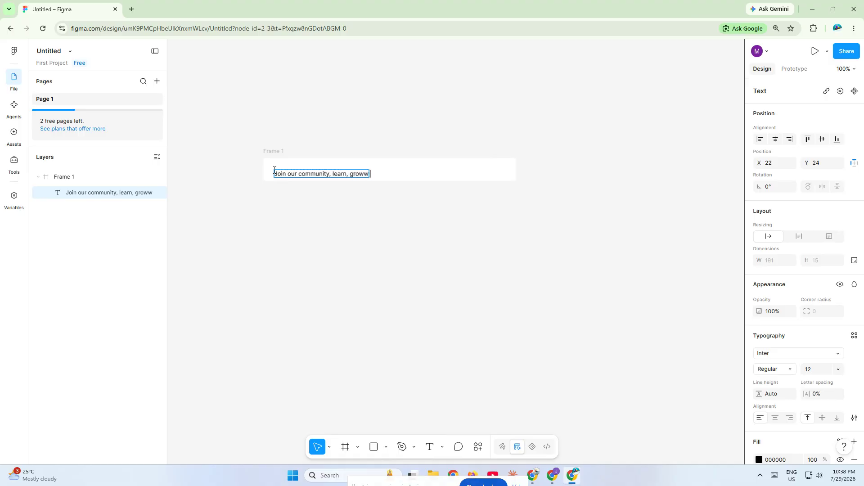
type("d design")
Copy the whole sentence and paste it after itself in the same text layer
key("ctrl+a")
key("ctrl+c")
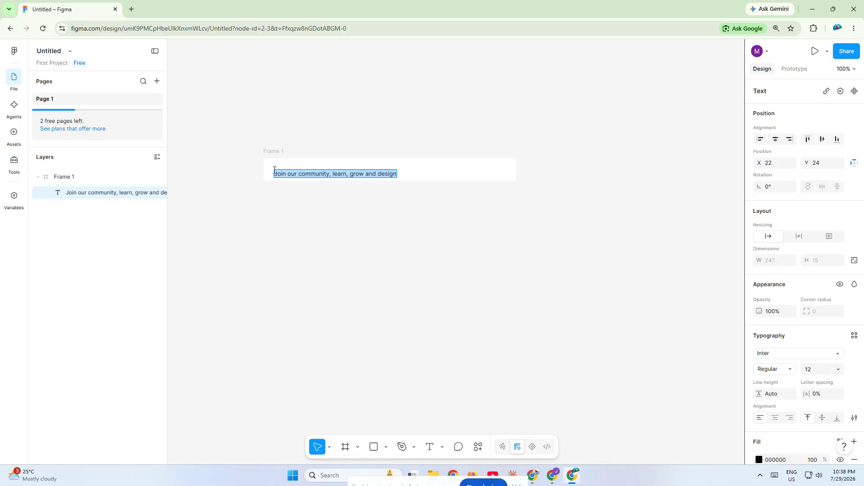
key("Right")
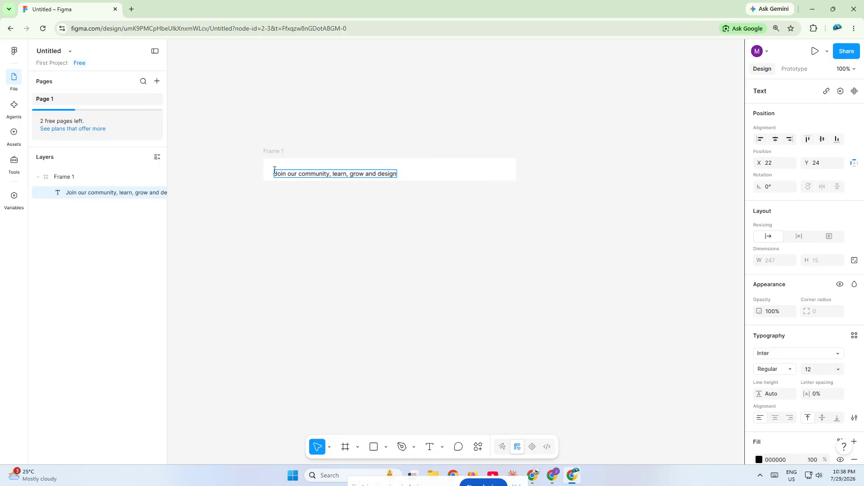
key("ctrl+v")
key("Escape")
key("Escape")
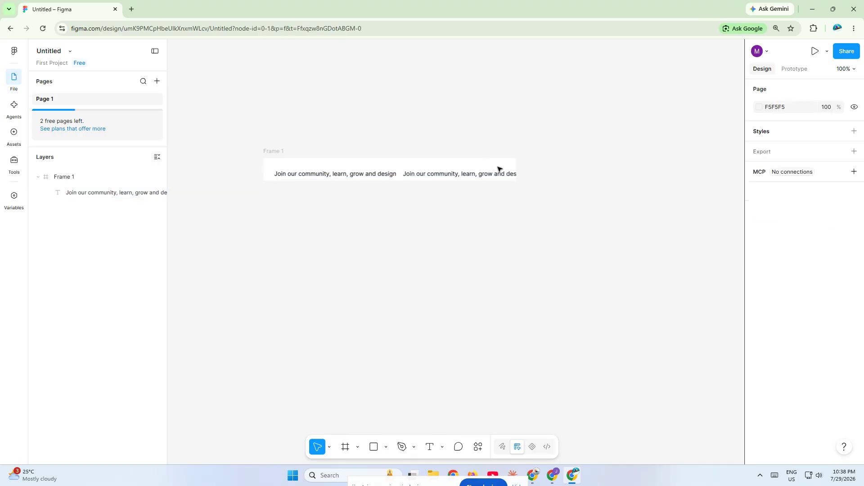
Widen the frame to about 552 to fit both sentences and move the text up to Y 15 inside it
left_click(273, 151)
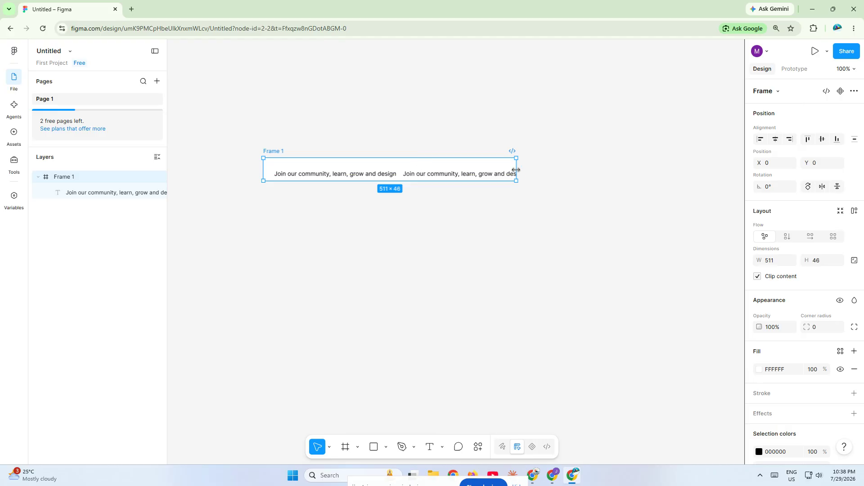
left_click_drag(515, 170, 536, 170)
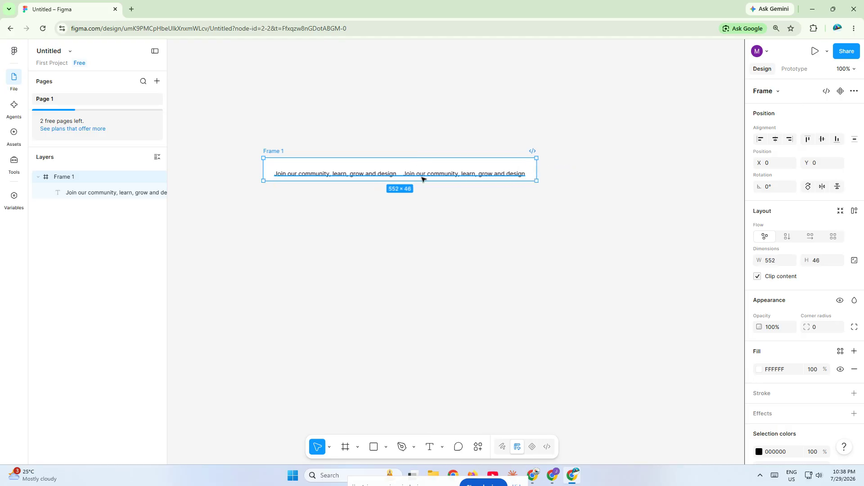
left_click_drag(422, 179, 423, 175)
left_click(395, 170)
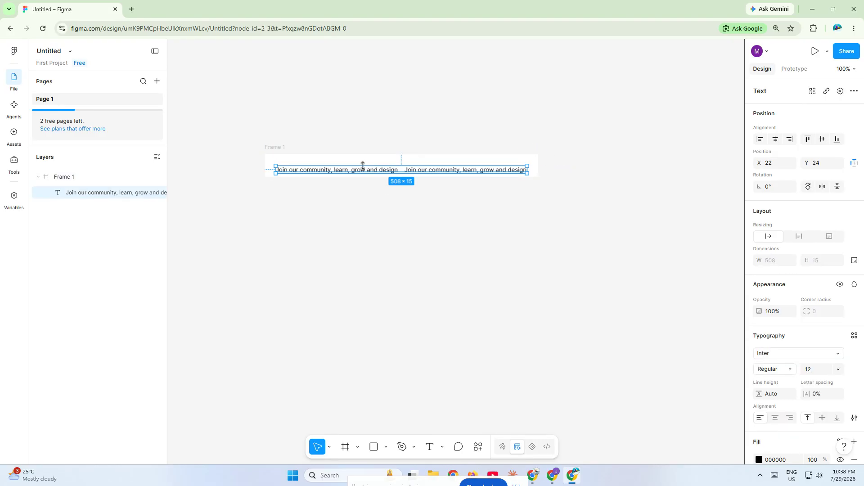
left_click_drag(363, 165, 359, 167)
Wrap the repeated text line in its own frame inside the outer frame
left_click_drag(276, 205, 366, 167)
right_click(431, 165)
left_click(464, 264)
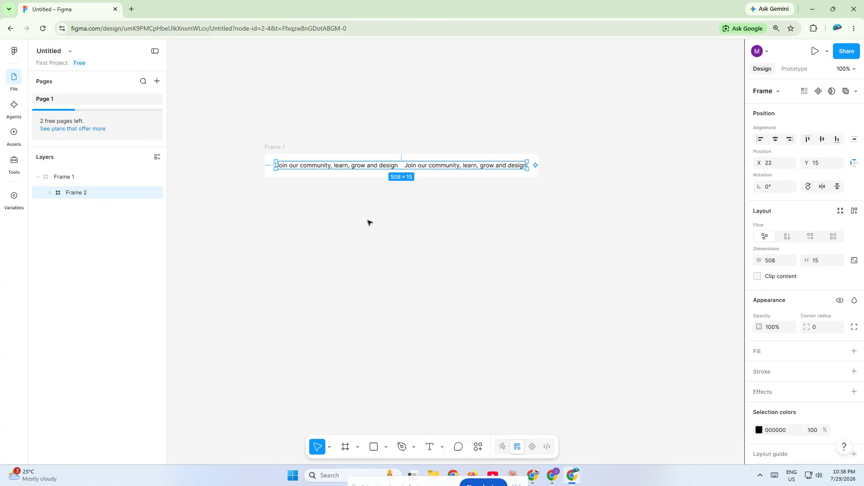
Narrow the outer frame to a width of about 280 so it shows only the first sentence
left_click(269, 147)
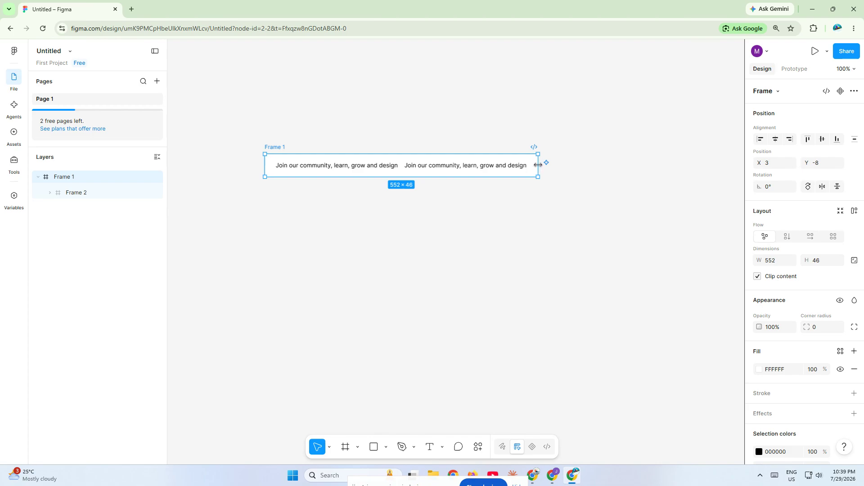
left_click_drag(538, 164, 403, 155)
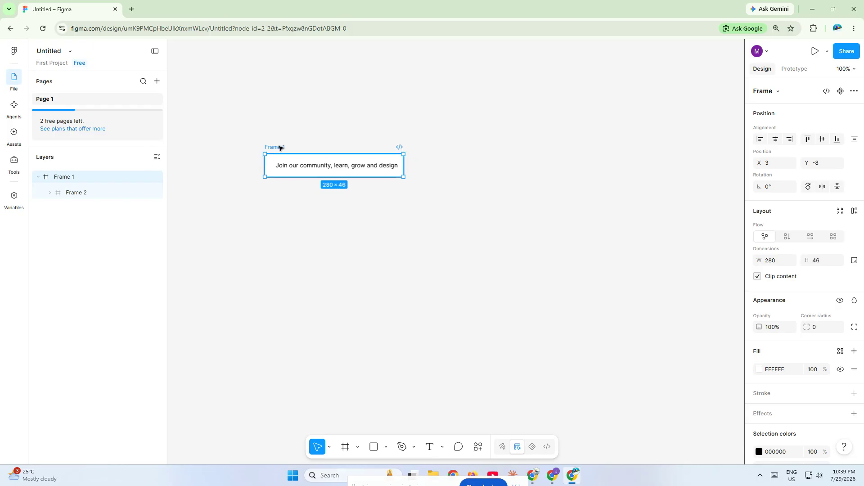
Duplicate the outer frame and place the copy beside the original, aligned with it and 50 apart
right_click(284, 162)
left_click(306, 93)
right_click(482, 165)
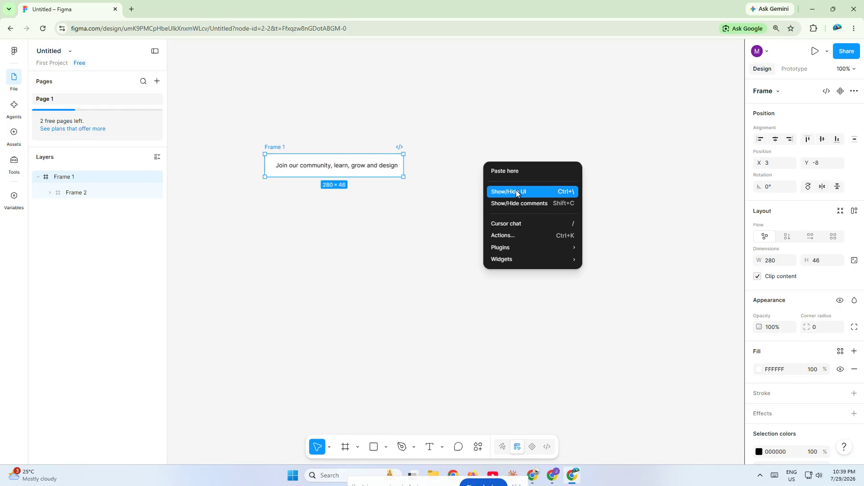
left_click(519, 171)
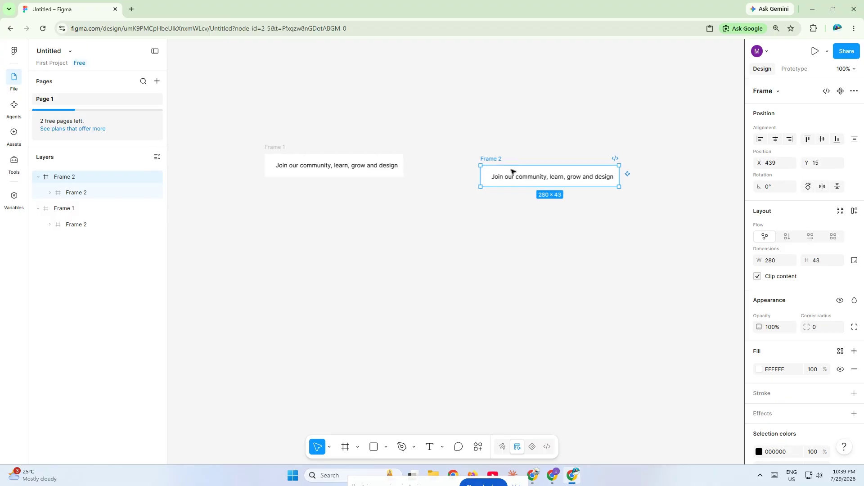
left_click_drag(513, 171, 464, 163)
Shift the inner text frame in the copied frame left to X -248
double_click(471, 169)
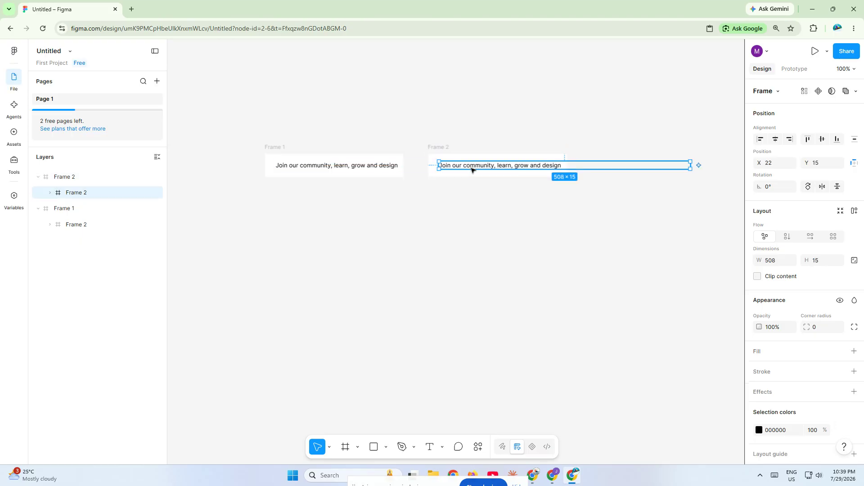
key("shift+Left")
key("shift+Left")
key("shift+Left")
key("shift+Left")
key("shift+Left")
key("shift+Left")
key("shift+Left")
key("shift+Left")
key("shift+Left")
key("shift+Left")
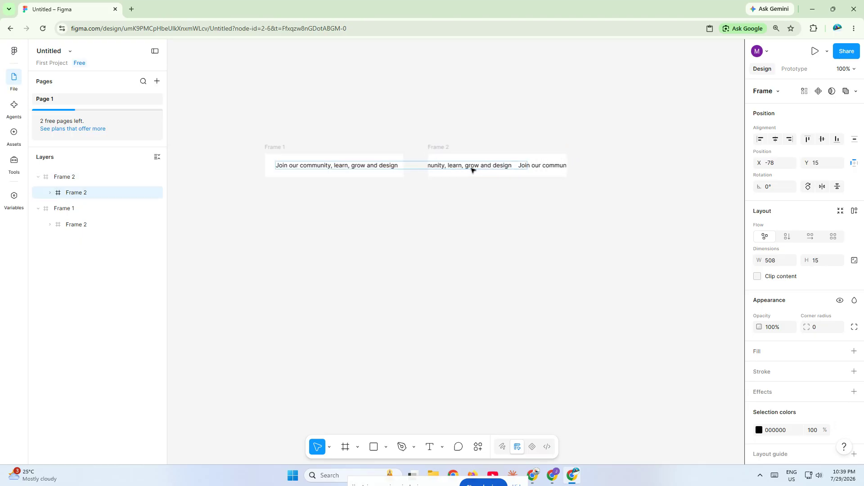
key("shift+Left")
key("shift+Left")
key("shift+Left")
key("shift+Left")
key("shift+Left")
key("shift+Left")
key("shift+Left")
key("shift+Left")
key("shift+Left")
key("shift+Left")
key("shift+Left")
key("shift+Left")
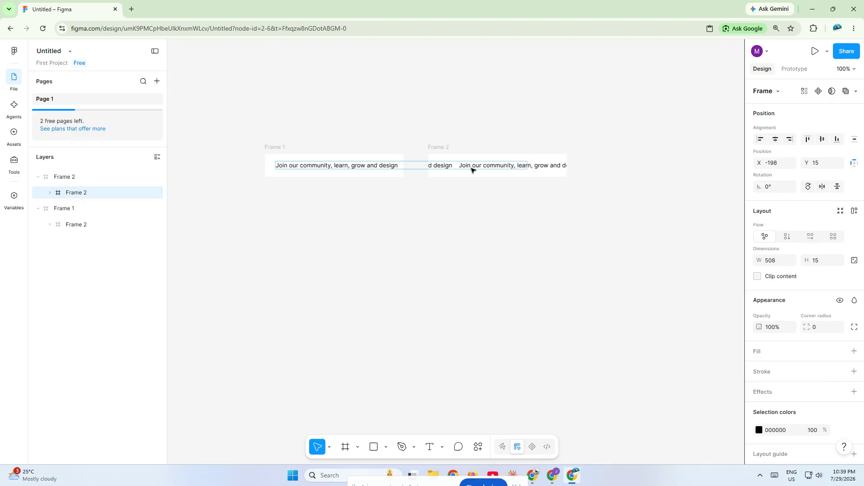
key("shift+Left")
key("shift+Left")
key("shift+Left")
key("shift+Left")
key("shift+Left")
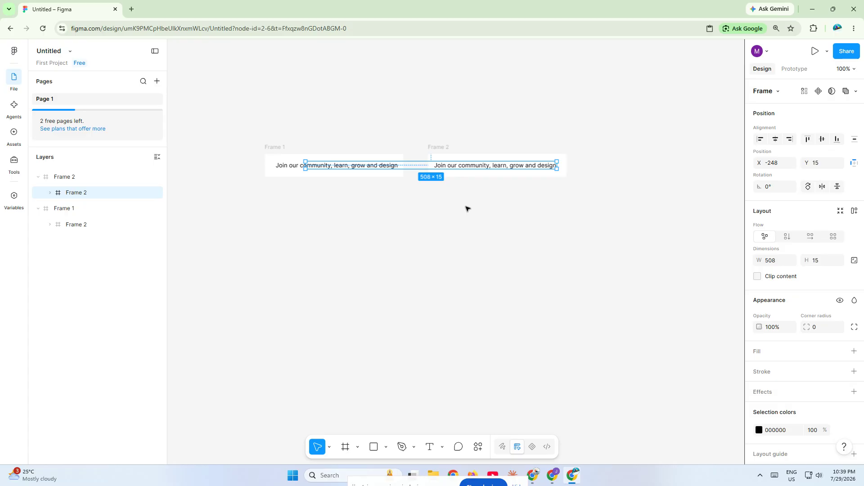
Combine both outer frames into a component set
left_click(466, 208)
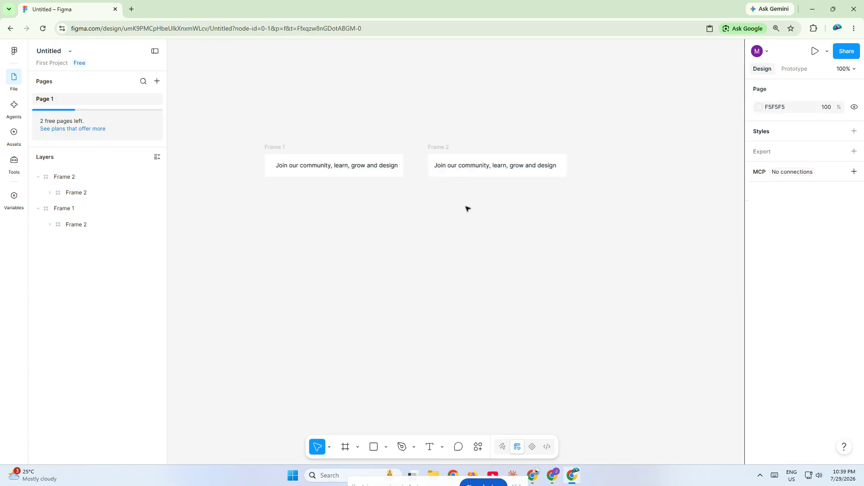
left_click_drag(239, 119, 553, 230)
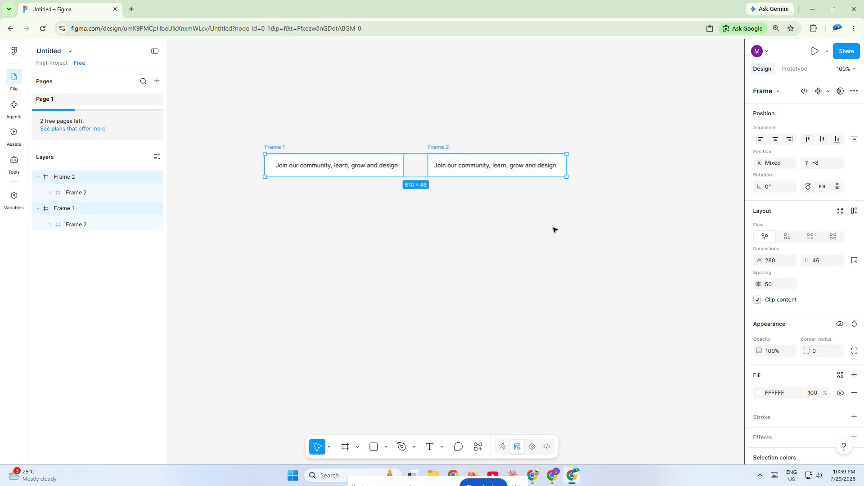
left_click(828, 92)
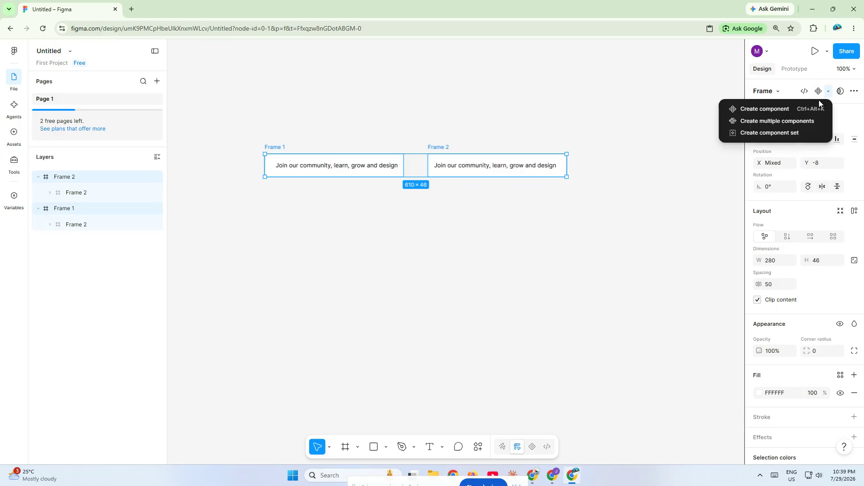
left_click(769, 133)
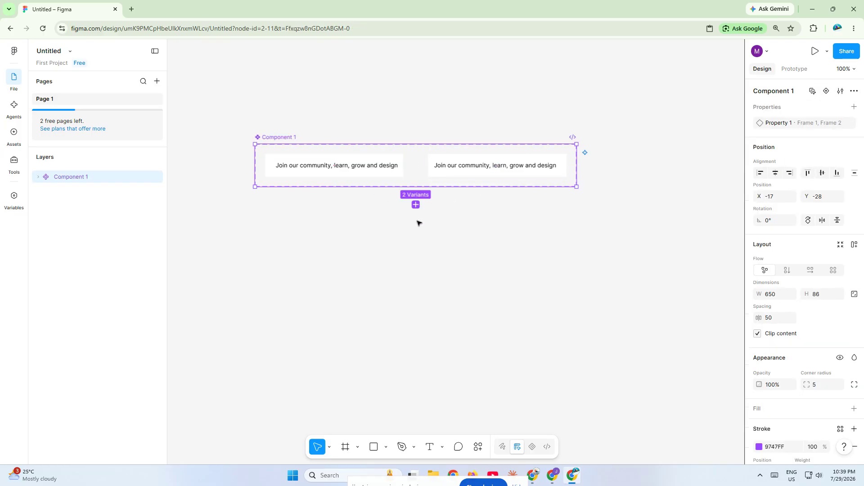
scroll(463, 262, "down", 2)
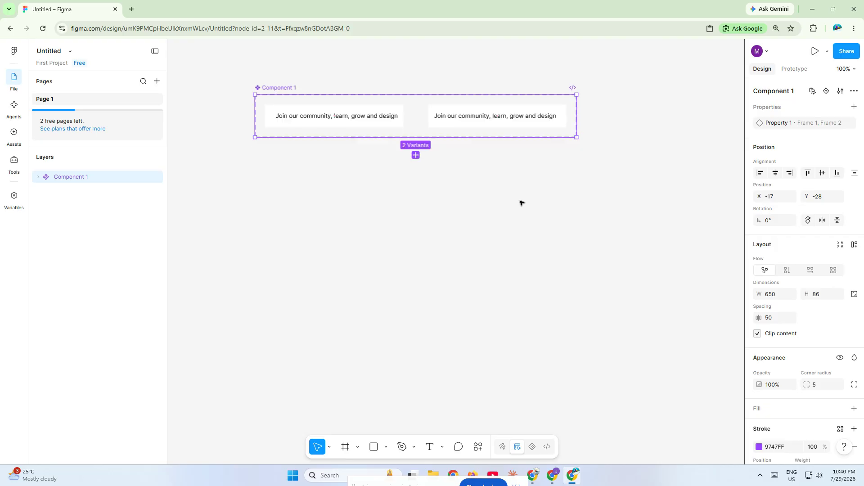
Connect the Frame 1 variant to Frame 2 with an After delay trigger of 1 ms
left_click(797, 72)
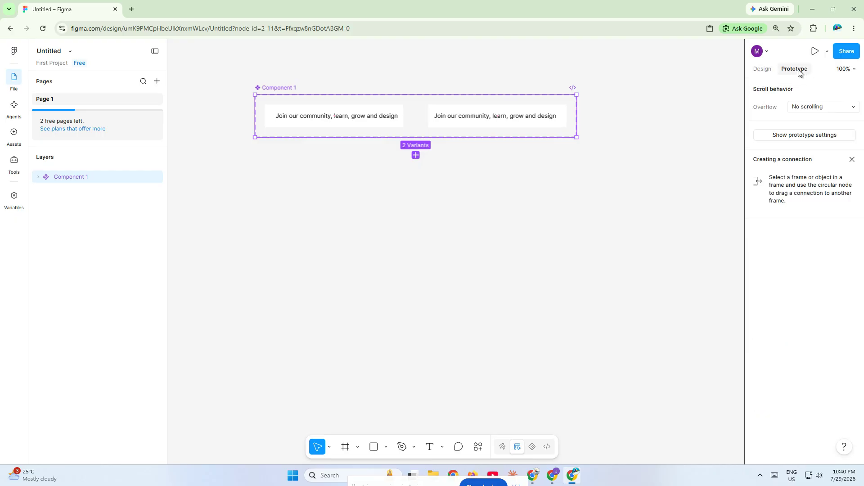
left_click(401, 115)
left_click_drag(403, 116, 437, 118)
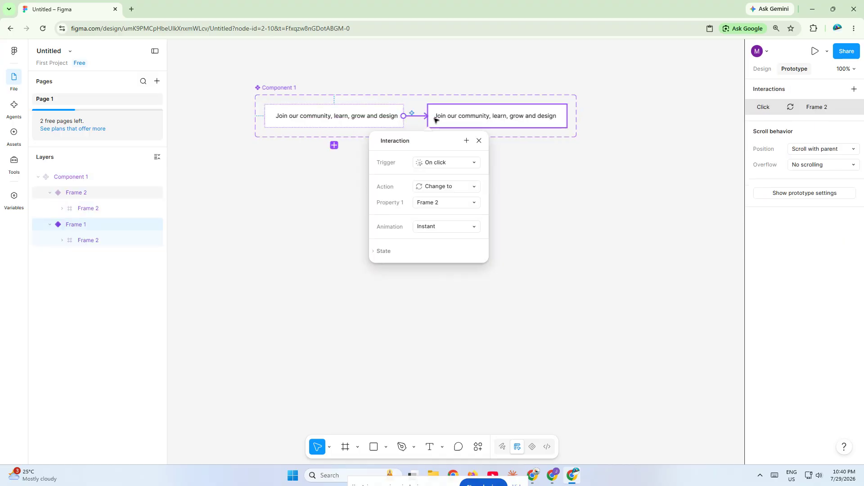
left_click(428, 163)
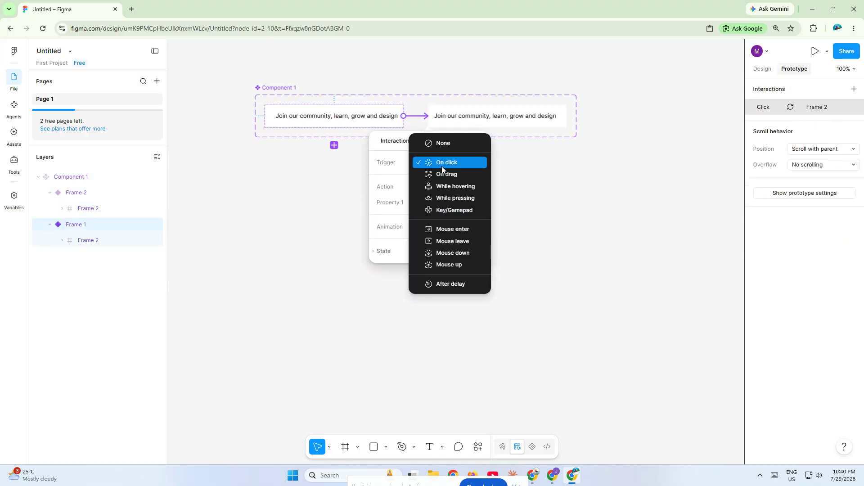
left_click(445, 283)
left_click(445, 179)
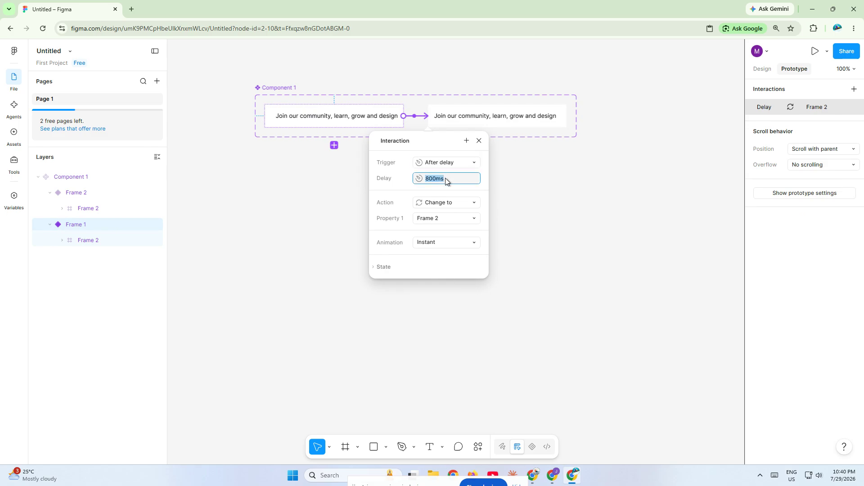
type("1")
key("Return")
Set the interaction's animation to Smart animate with Linear easing and a duration of 10000 ms
left_click(440, 242)
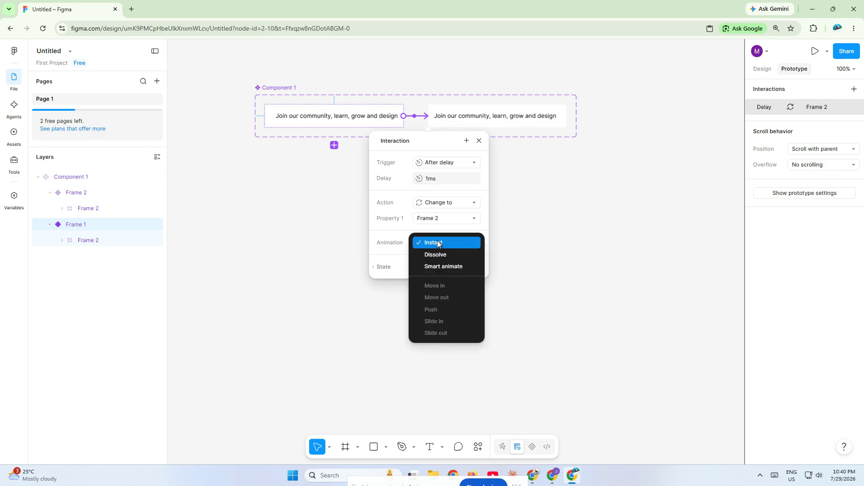
left_click(445, 267)
left_click(445, 257)
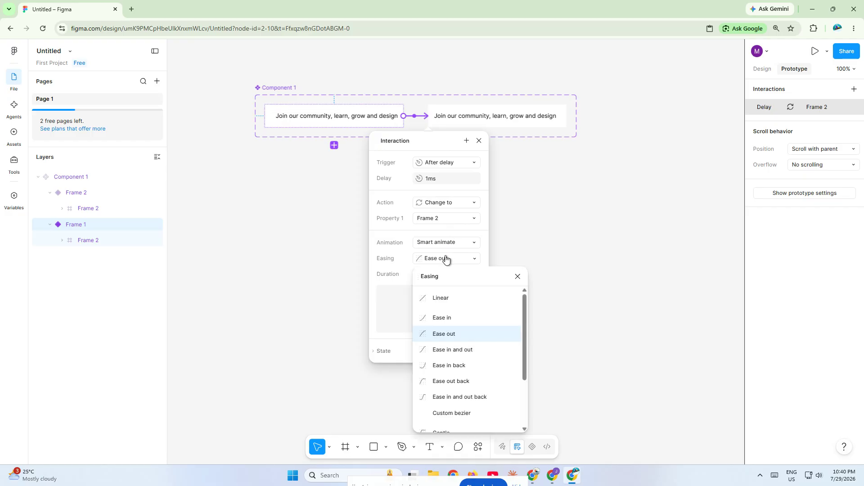
left_click(446, 296)
left_click(437, 276)
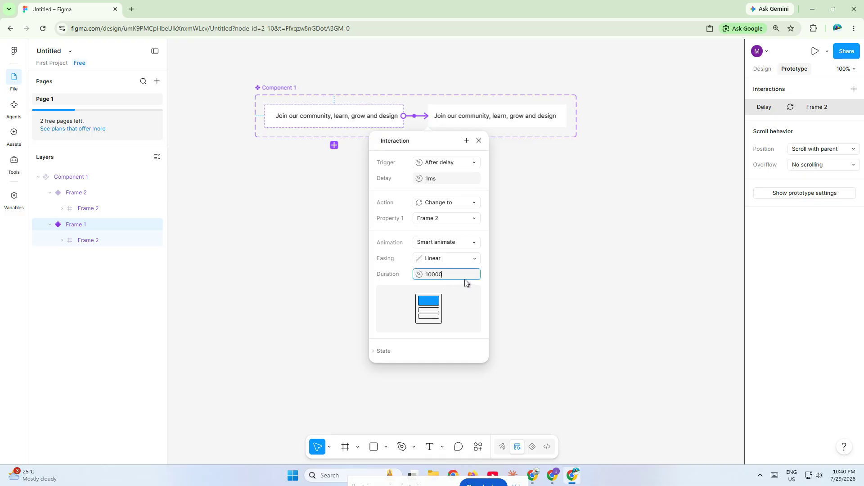
key("Return")
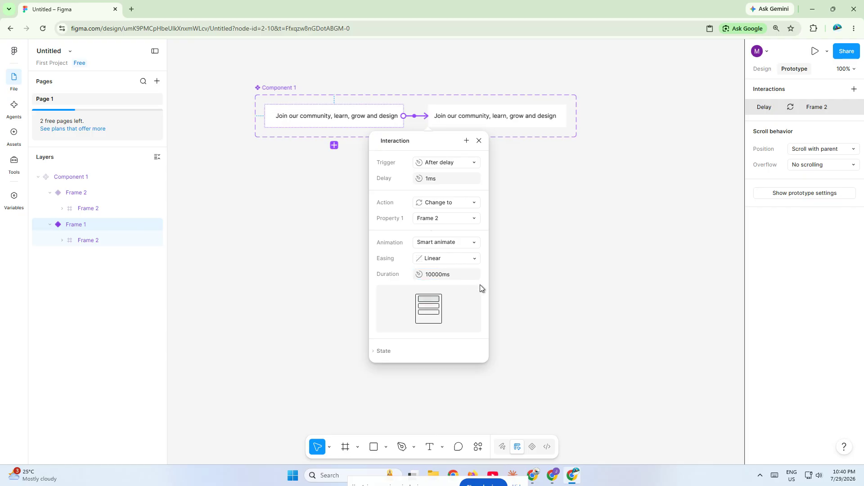
Connect the Frame 2 variant back to Frame 1 with an After delay trigger of 800 ms
left_click(483, 115)
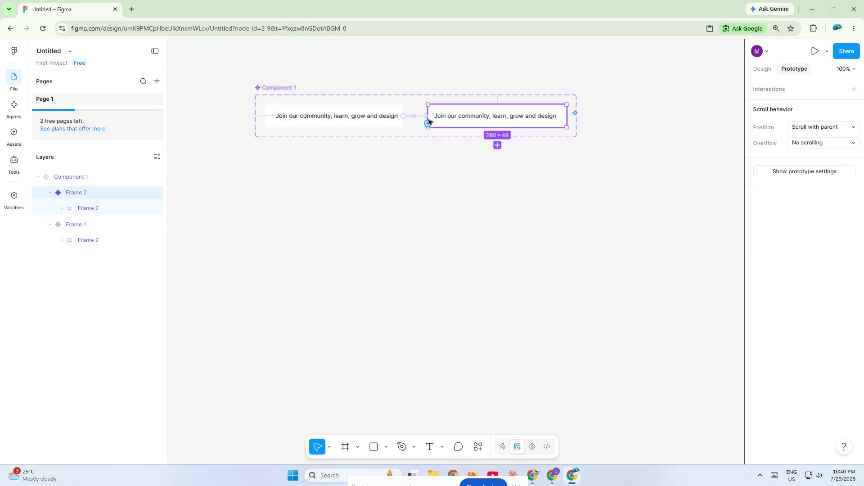
left_click_drag(428, 122, 398, 129)
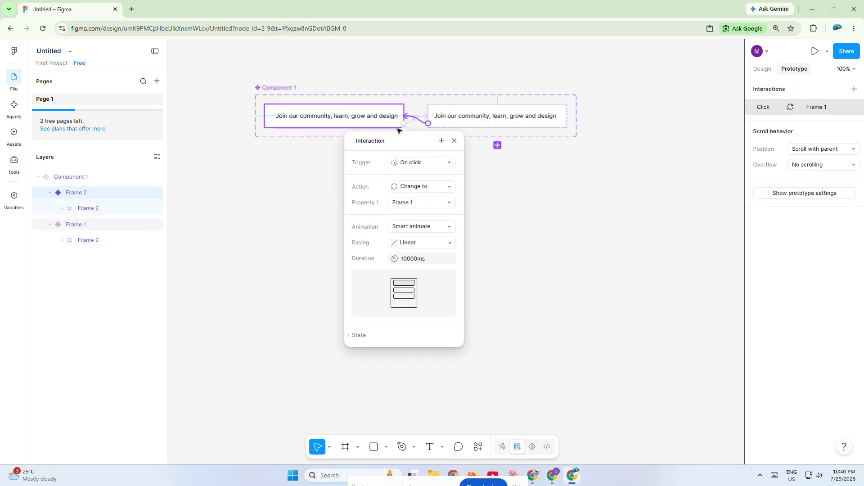
left_click(414, 163)
left_click(427, 284)
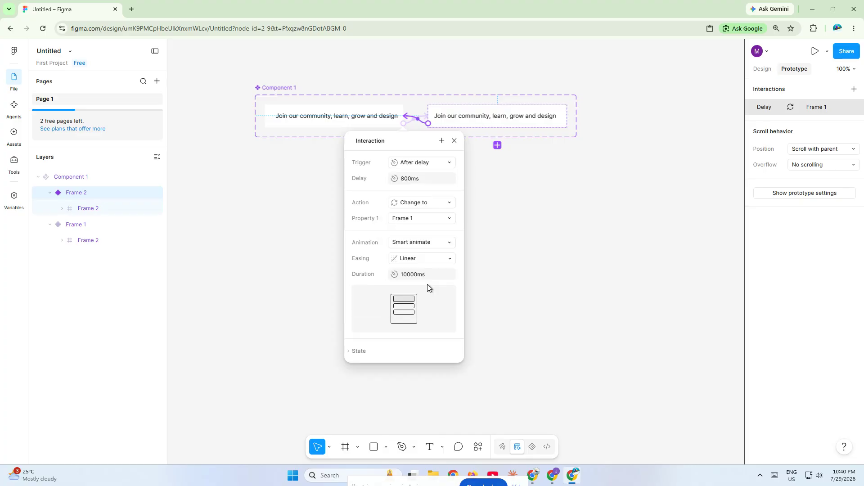
left_click(412, 176)
left_click(423, 178)
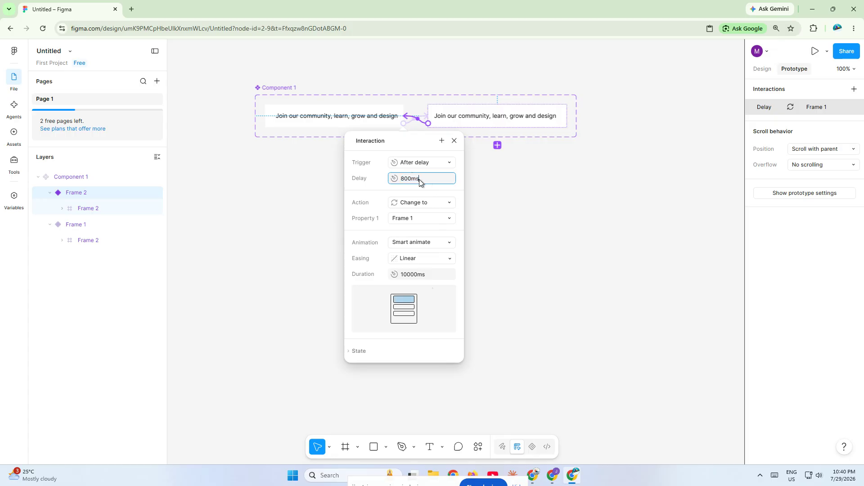
Set the animation of the interaction from Frame 2 back to Frame 1 to Instant
left_click(427, 243)
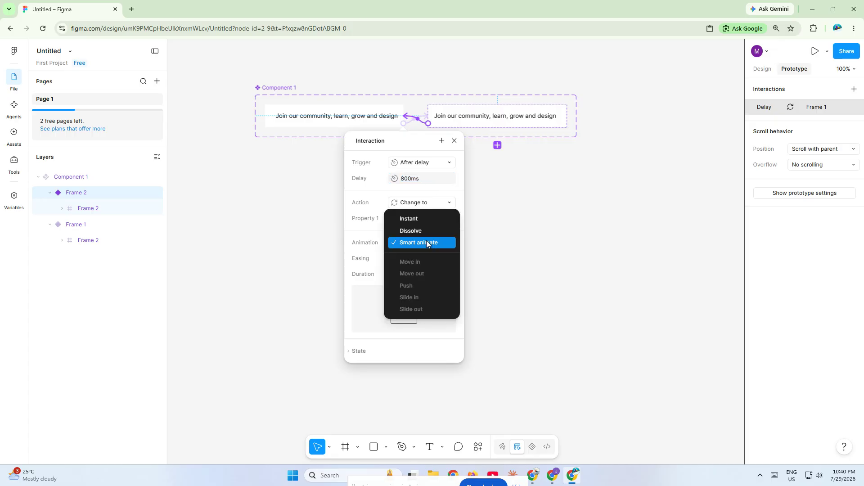
left_click(425, 218)
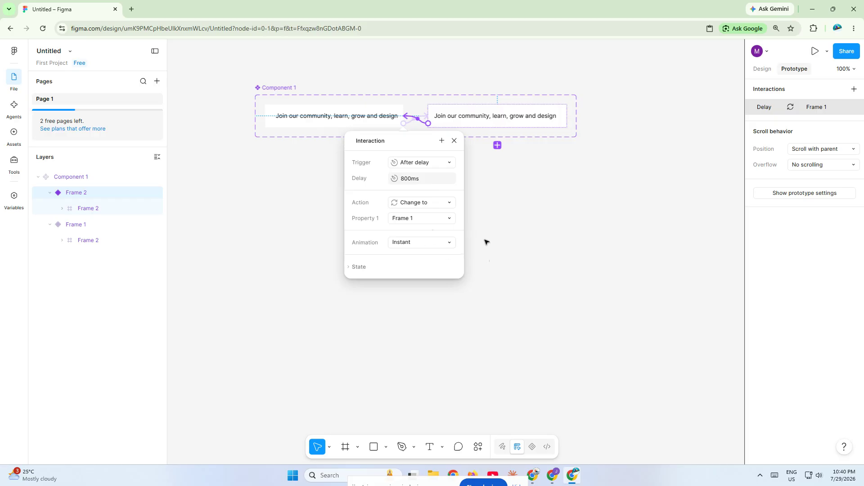
left_click(486, 241)
scroll(385, 170, "up", 2)
scroll(385, 171, "down", 2)
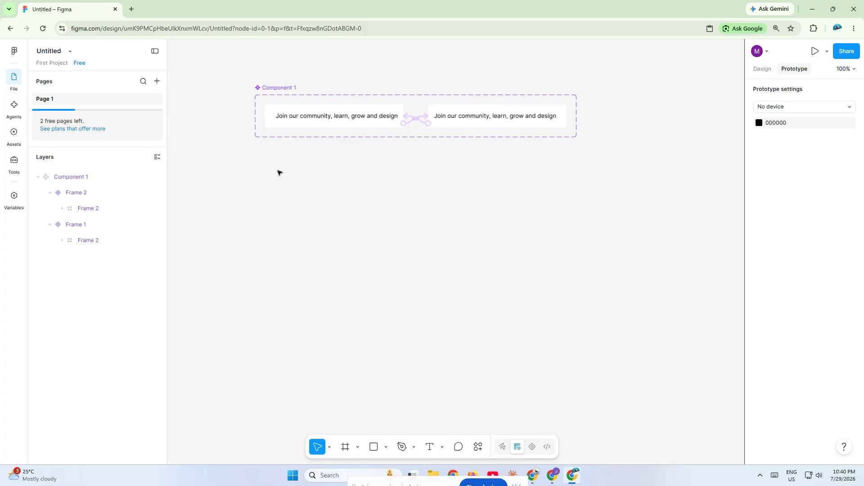
Place an instance of Component 1 from this file's assets on the canvas below the component set
left_click(14, 133)
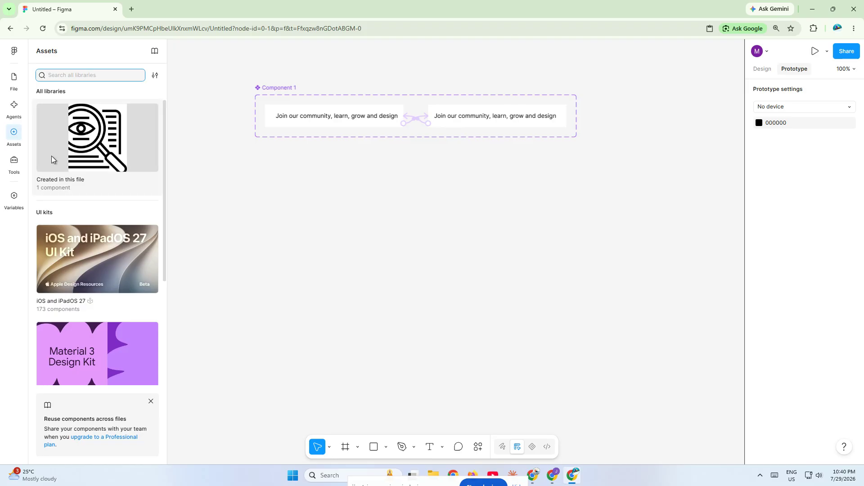
left_click(125, 215)
left_click(108, 163)
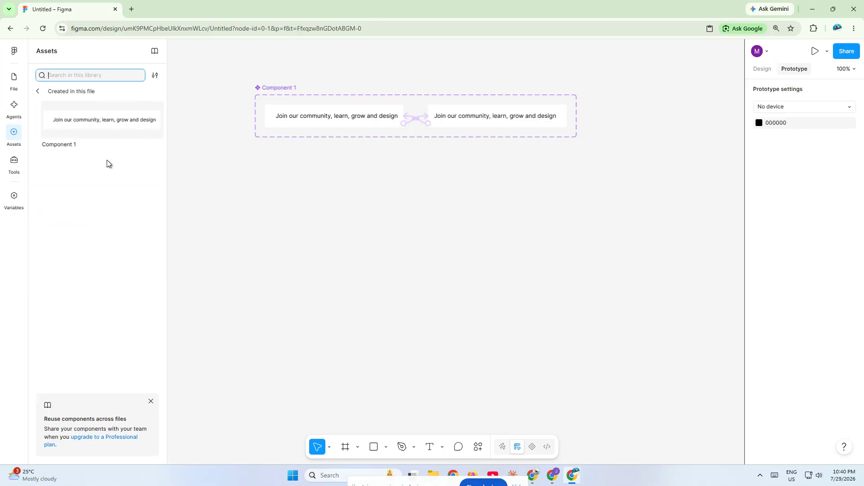
left_click_drag(87, 131, 421, 234)
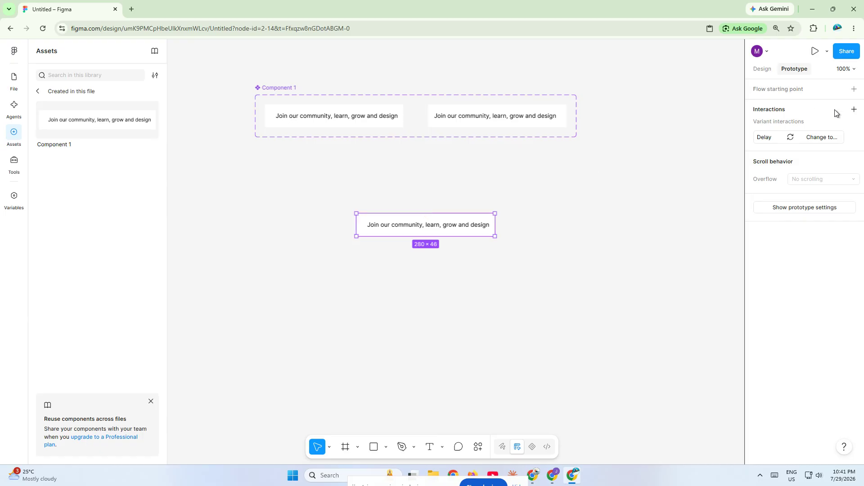
Make the placed instance a flow starting point and preview the flow in an enlarged preview window over the canvas
left_click(858, 91)
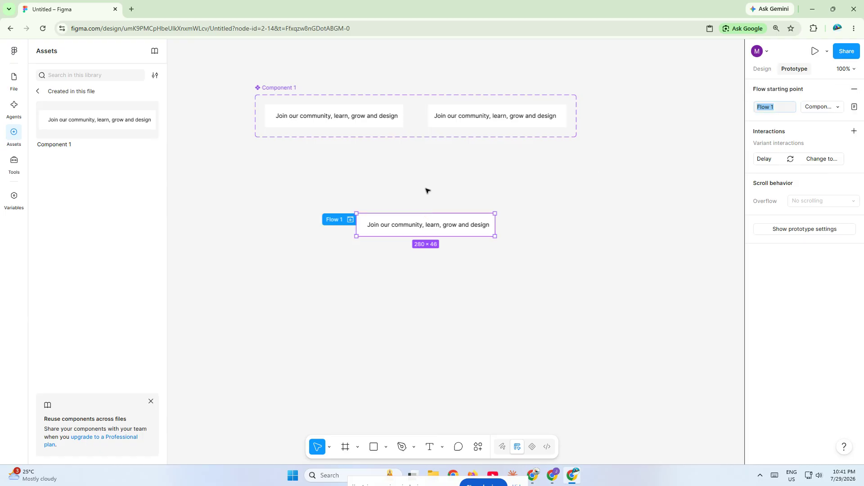
left_click(334, 220)
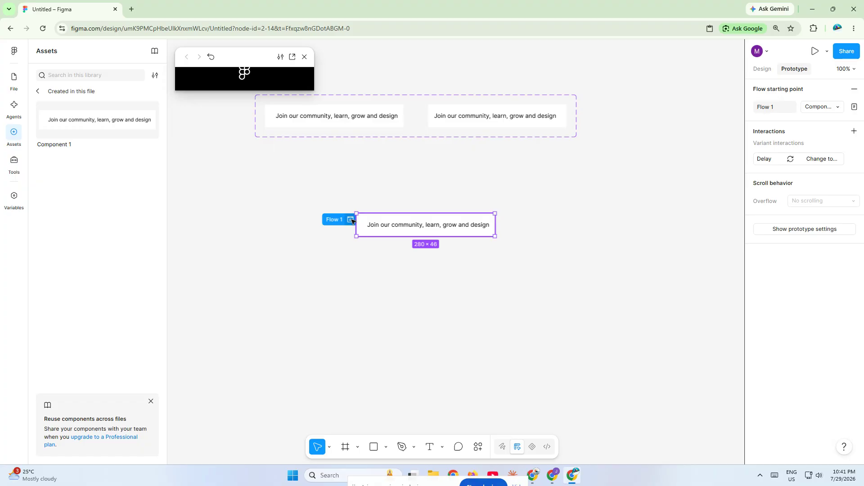
left_click_drag(248, 60, 323, 128)
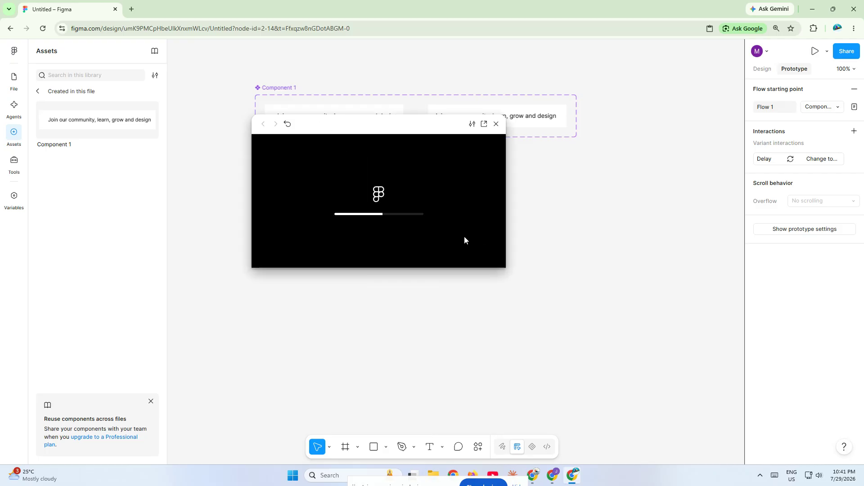
left_click_drag(506, 268, 634, 382)
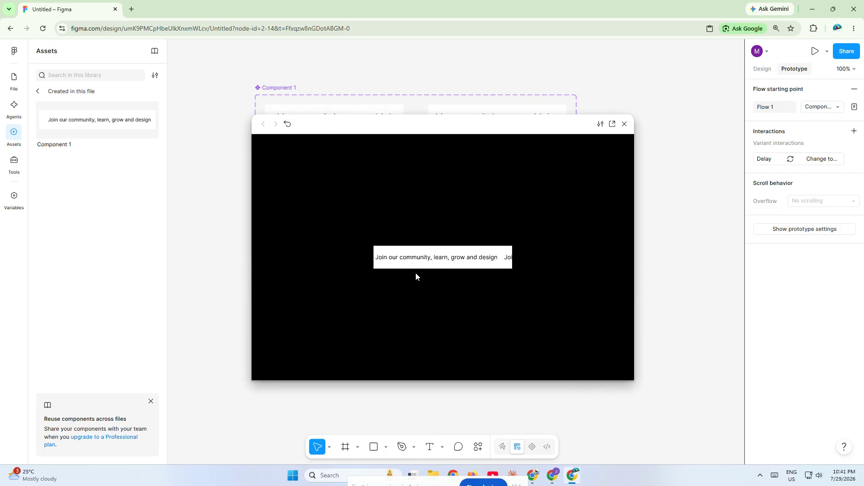